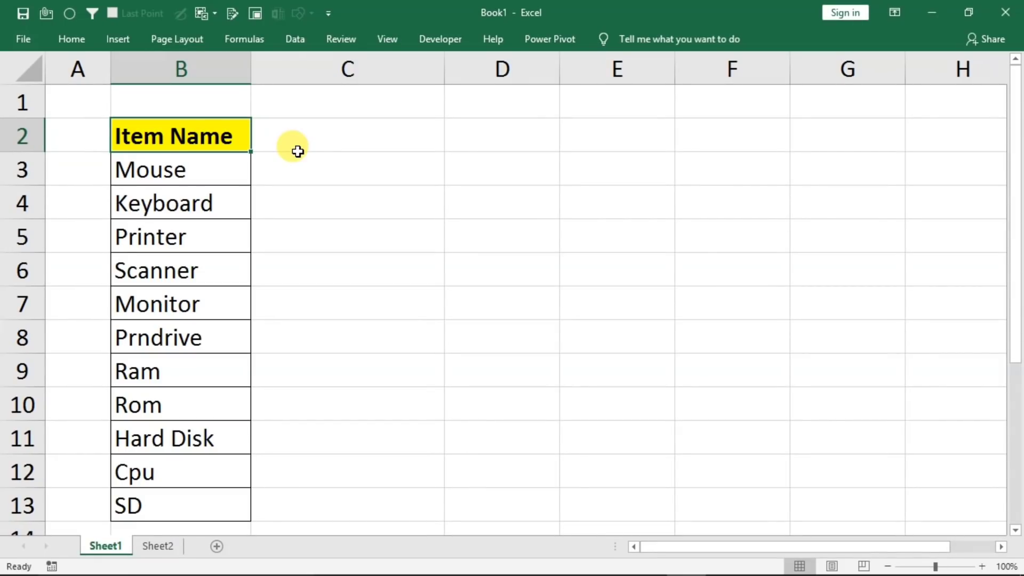
drag(182, 176, 183, 488)
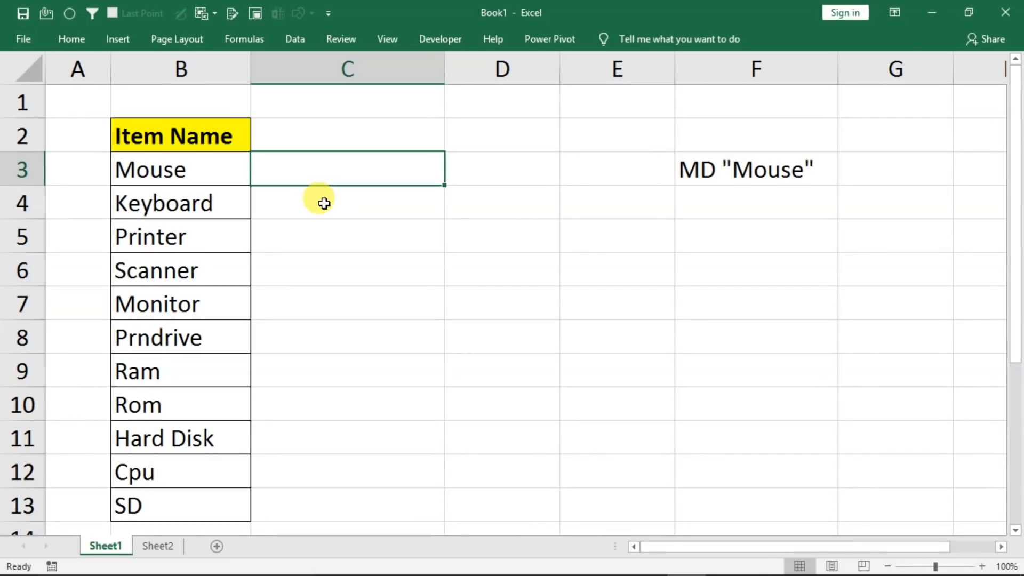
Enter the formula ="MD "&CHAR(34)&B3&CHAR(34) in cell C3 to build a folder-creation command from the item name.
text(=)
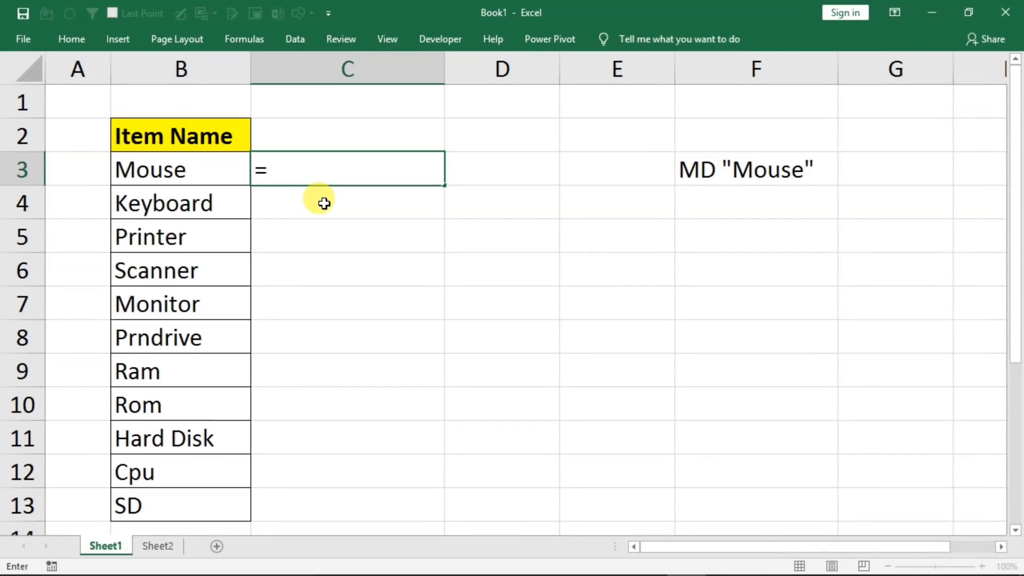
text("M)
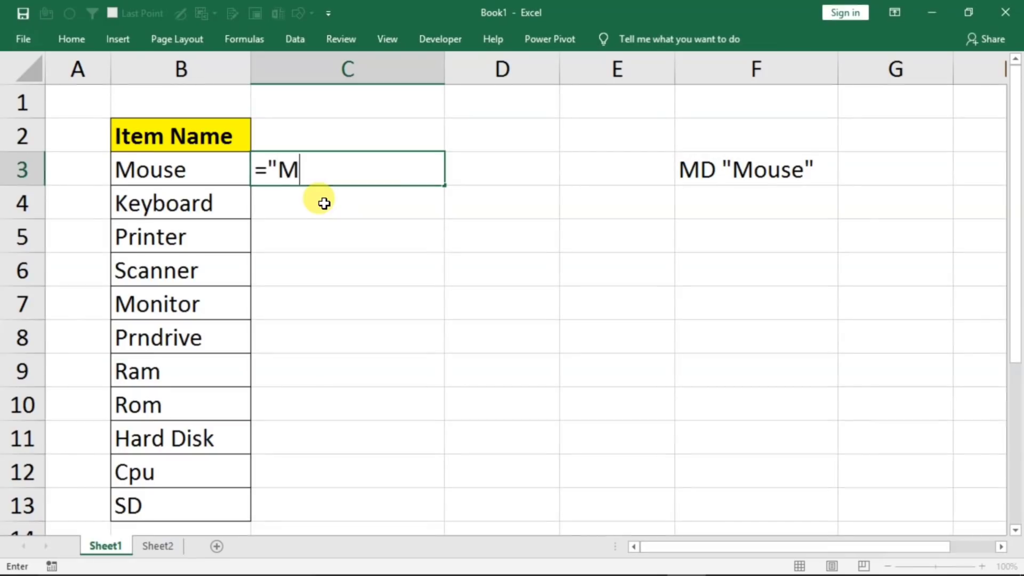
text(D "&)
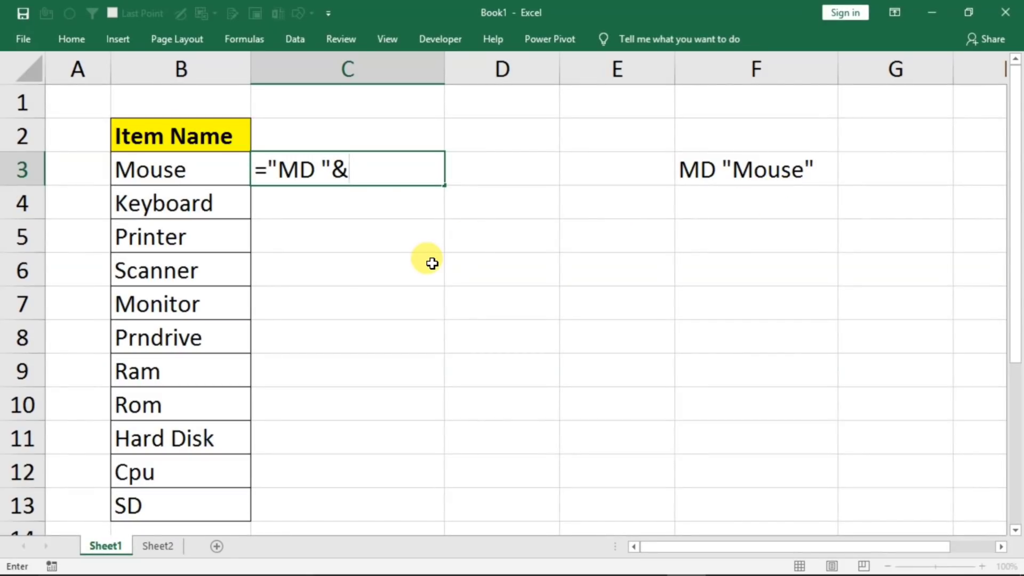
text("")
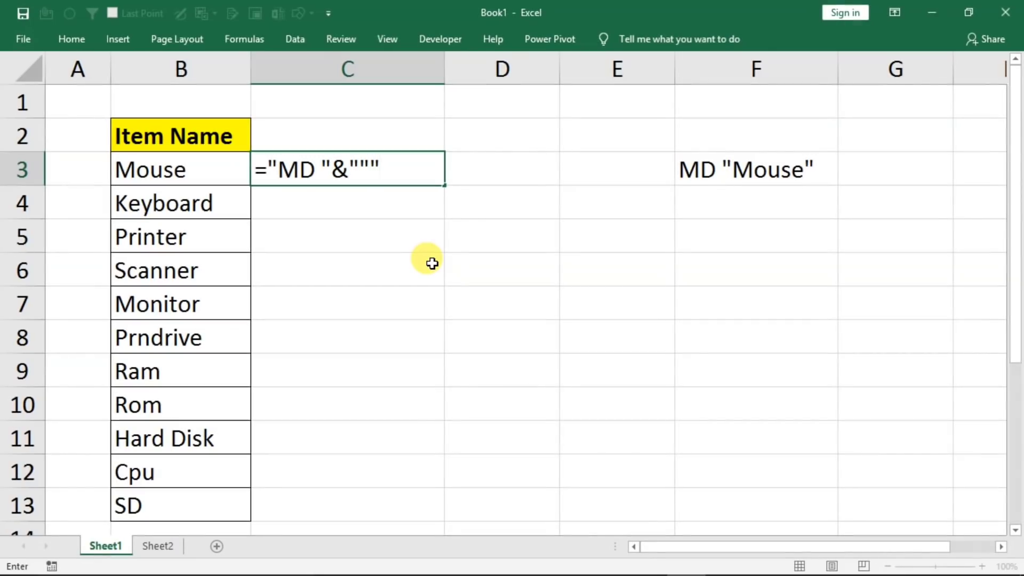
text(ch)
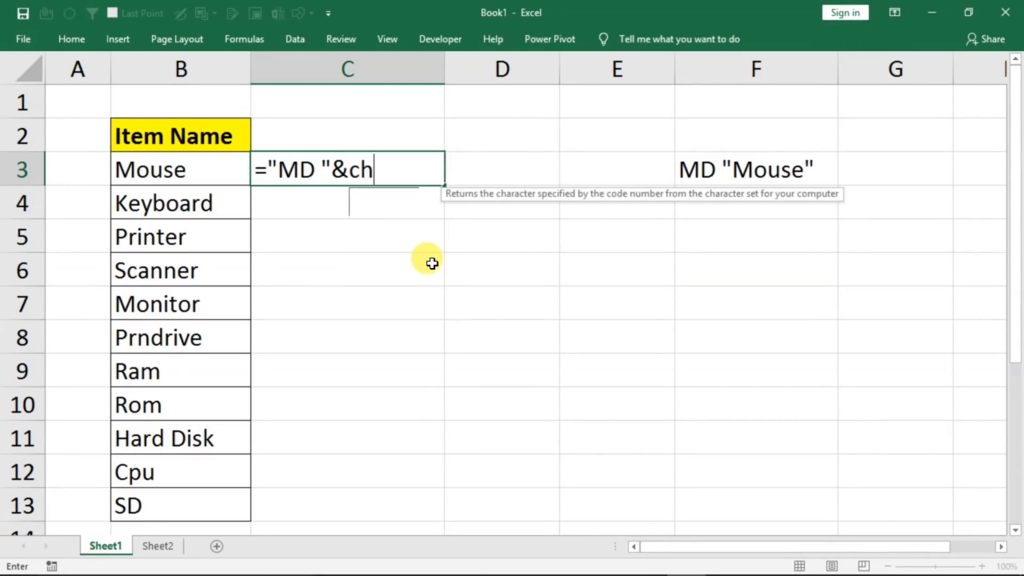
text(ar(34)&B3)
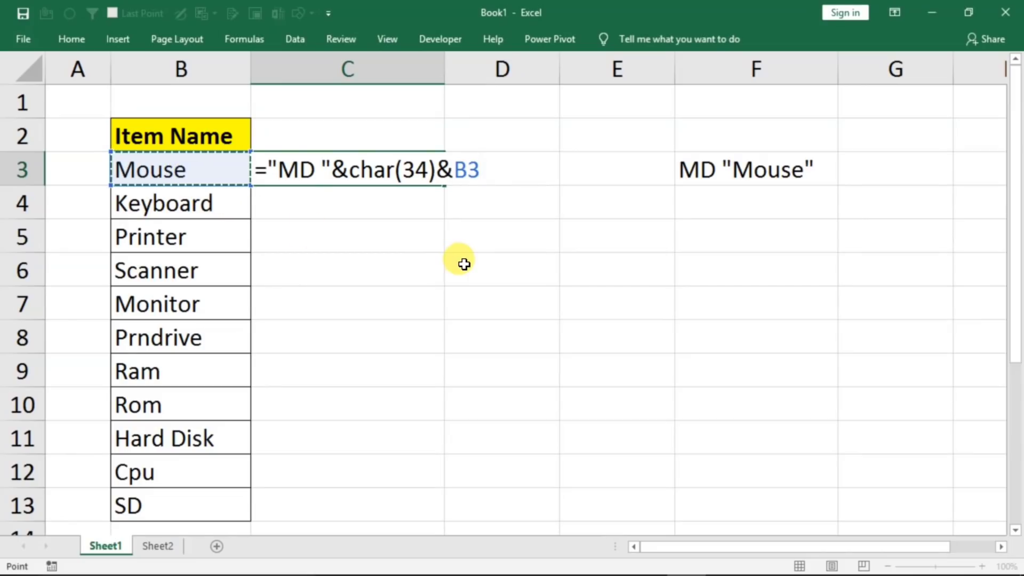
text(&char)
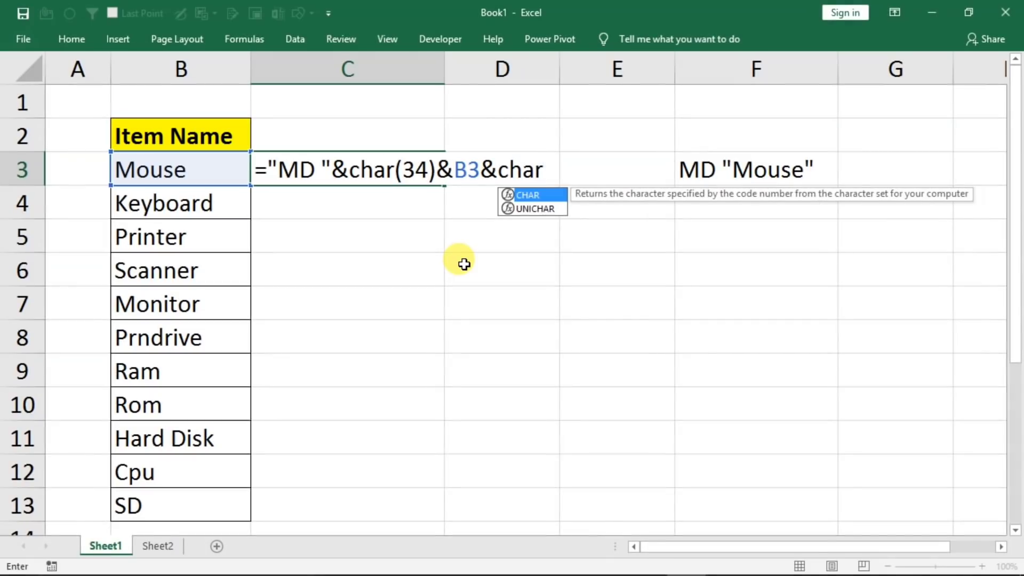
text((34)
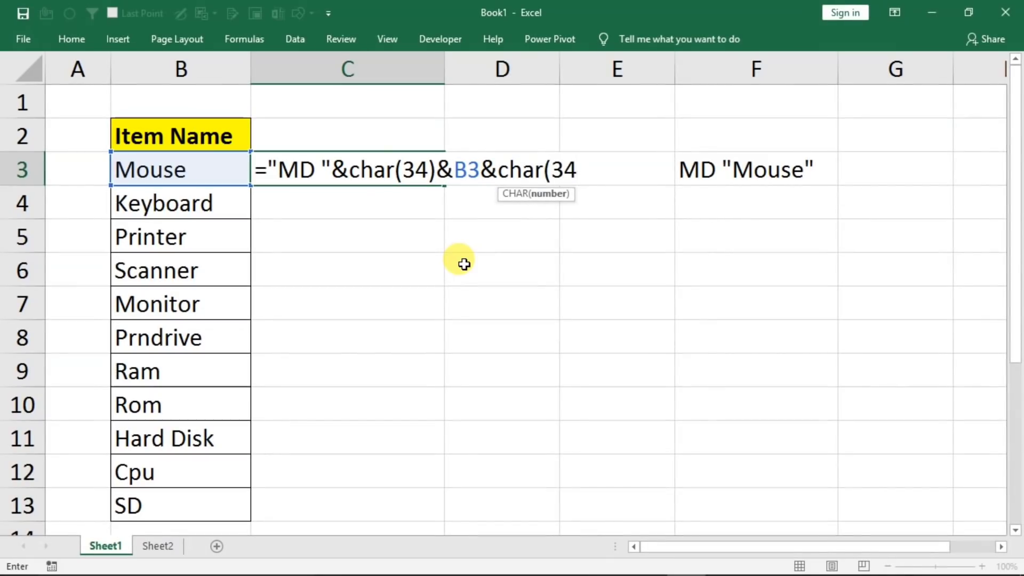
text())
key(Return)
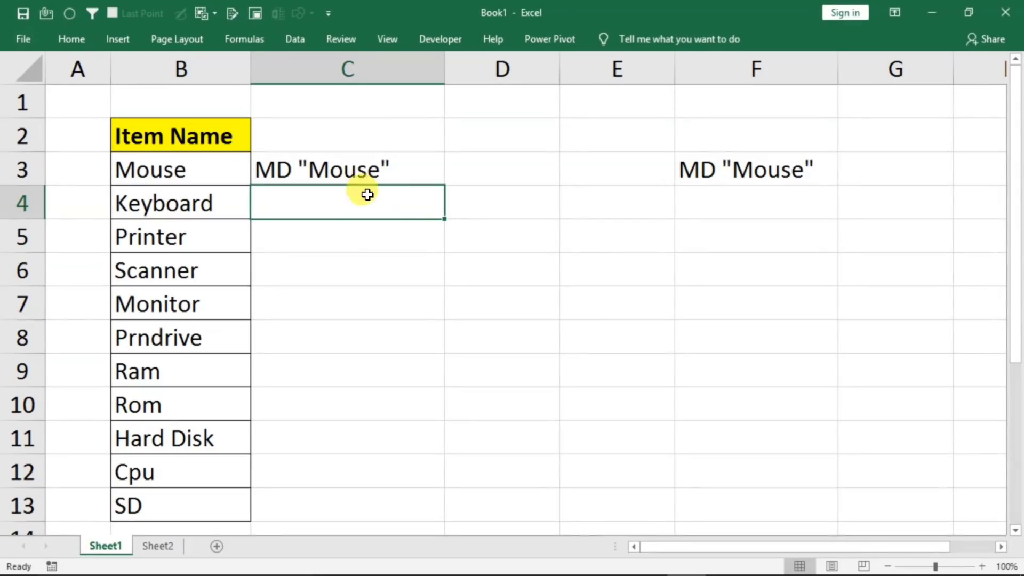
Fill the C3 formula down to C13 and clear the filled range C3:C13.
click(354, 174)
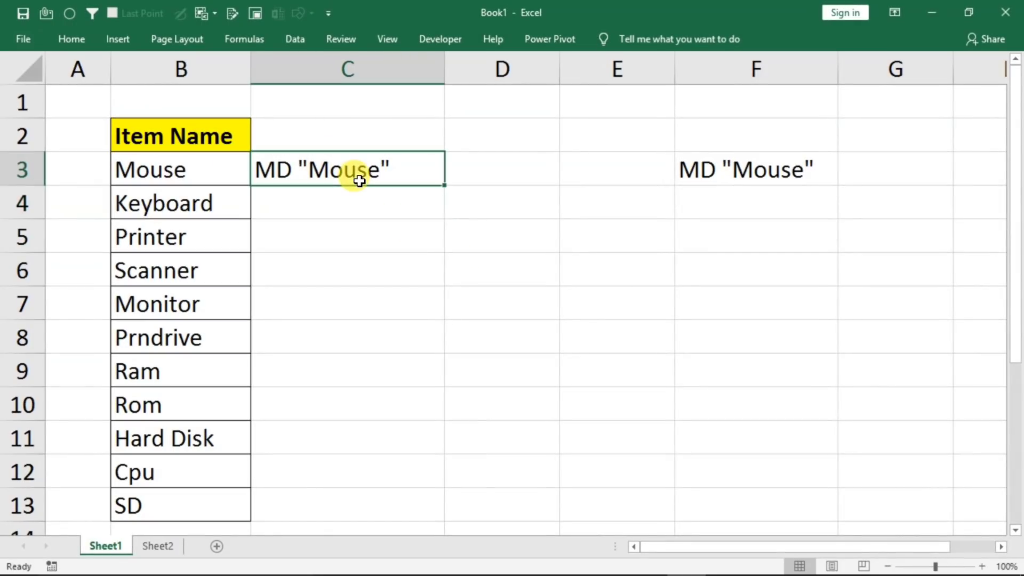
double_click(442, 189)
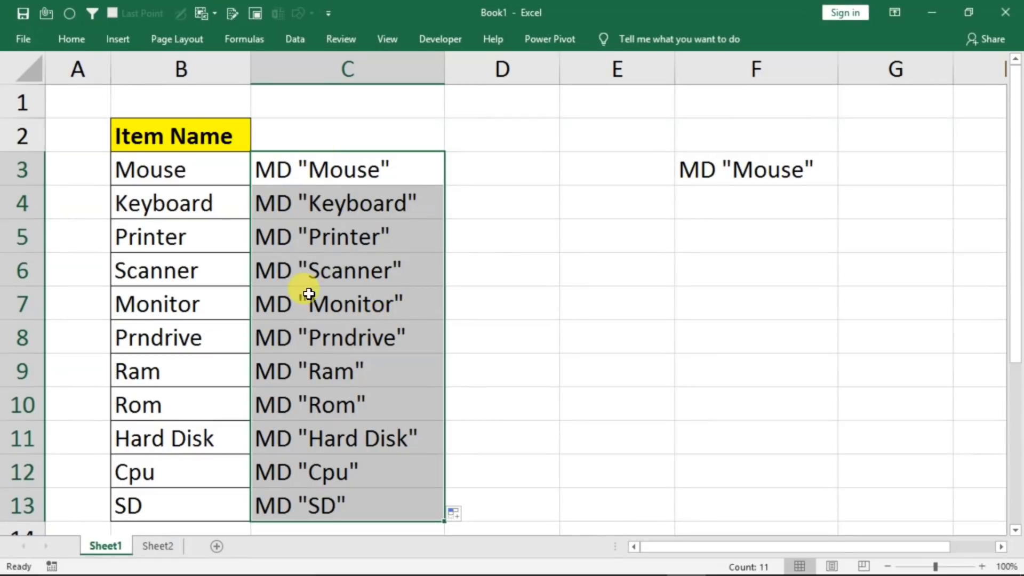
key(Delete)
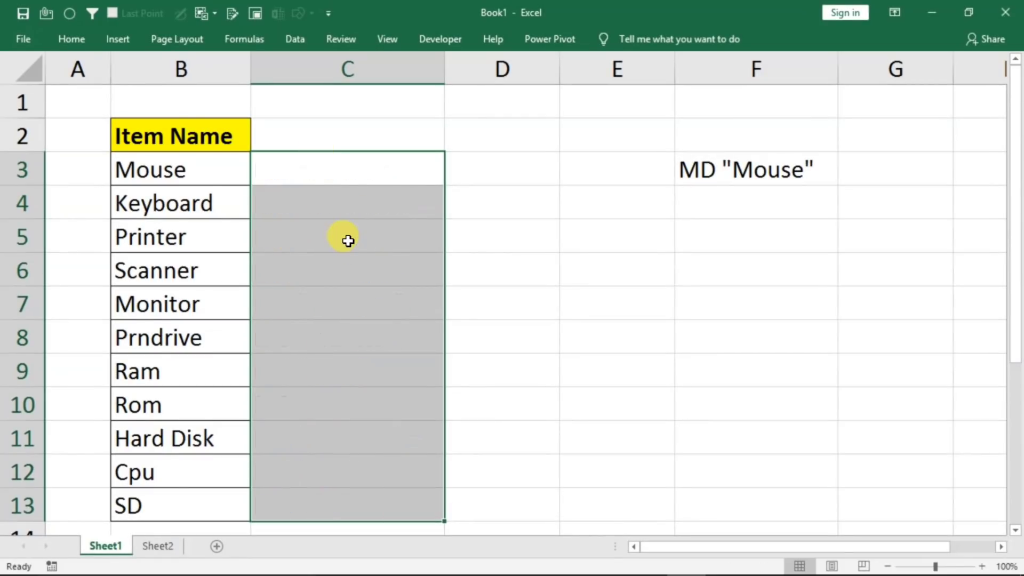
Enter MD "Mouse" as plain text in C3 and Flash Fill the pattern down for the remaining item names.
click(298, 174)
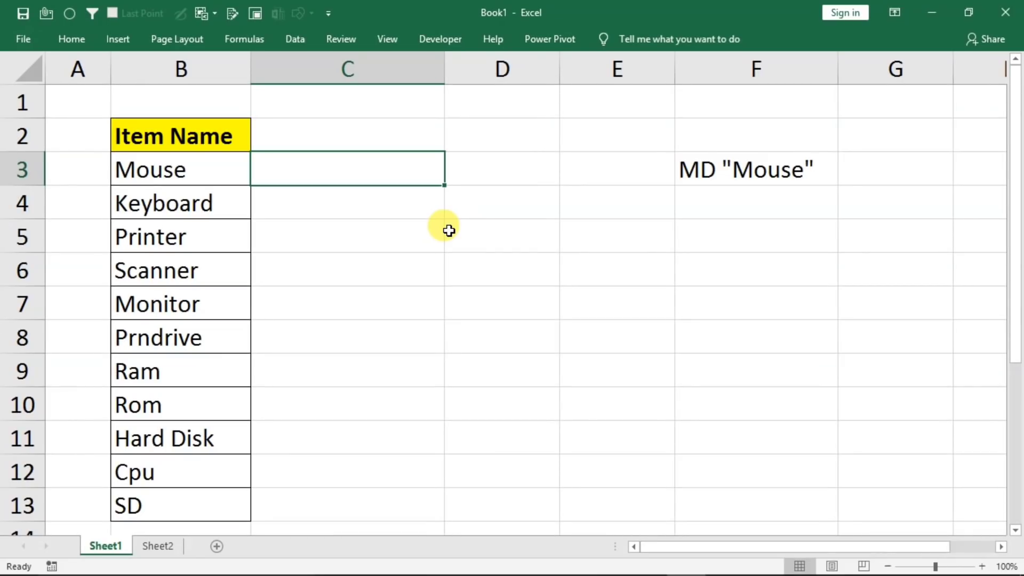
text(MD )
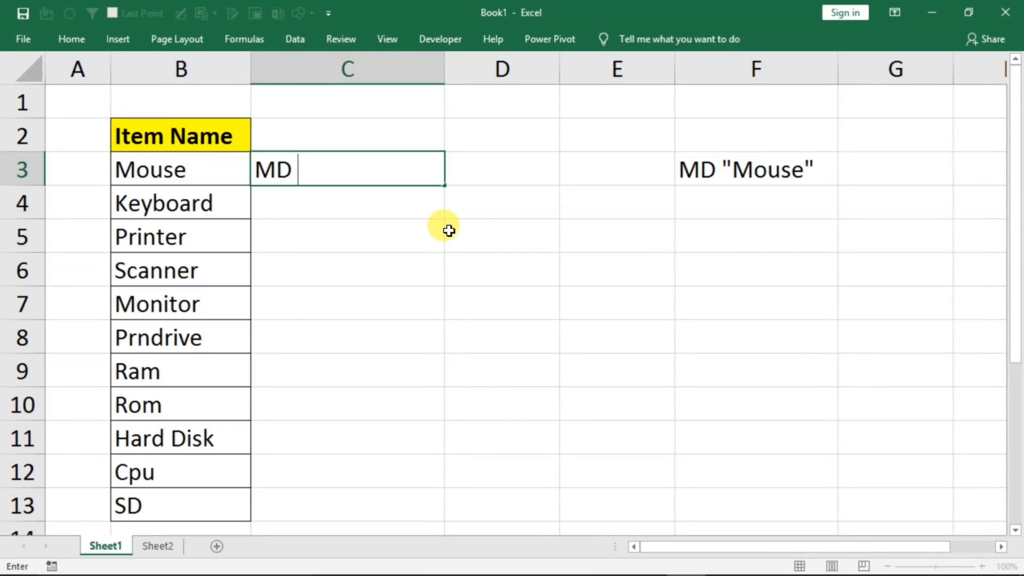
text("Mouse)
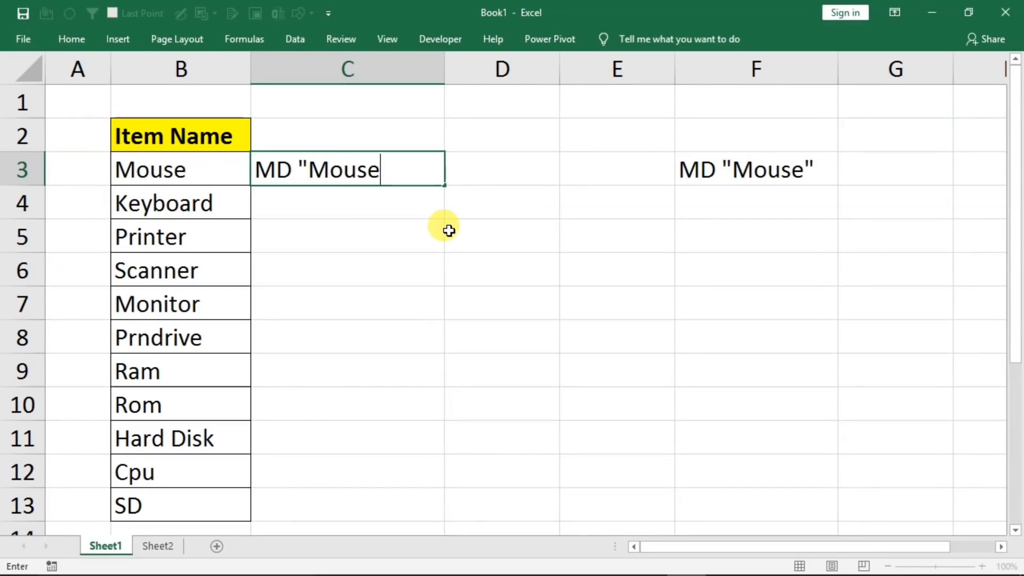
text(")
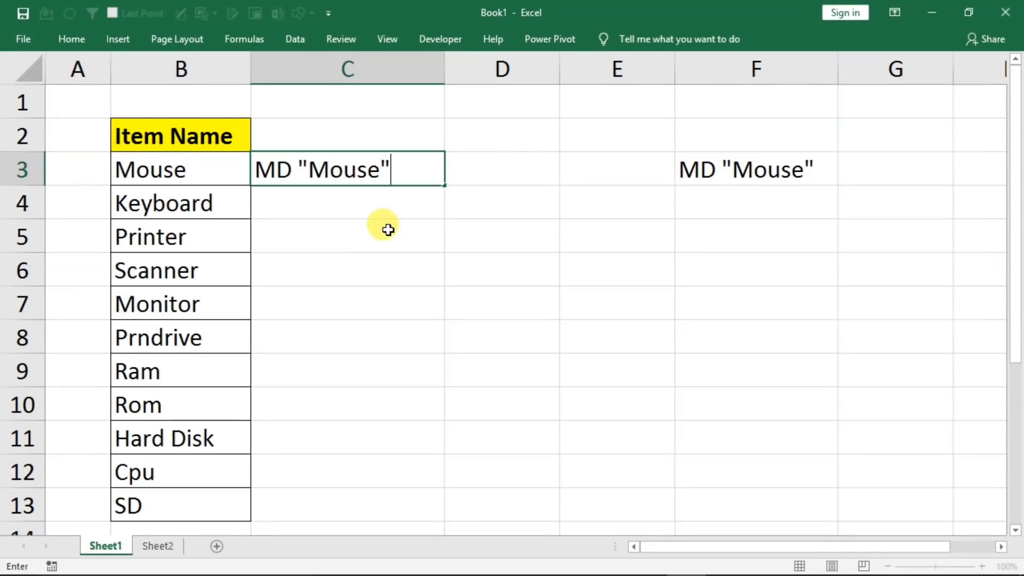
key(Return)
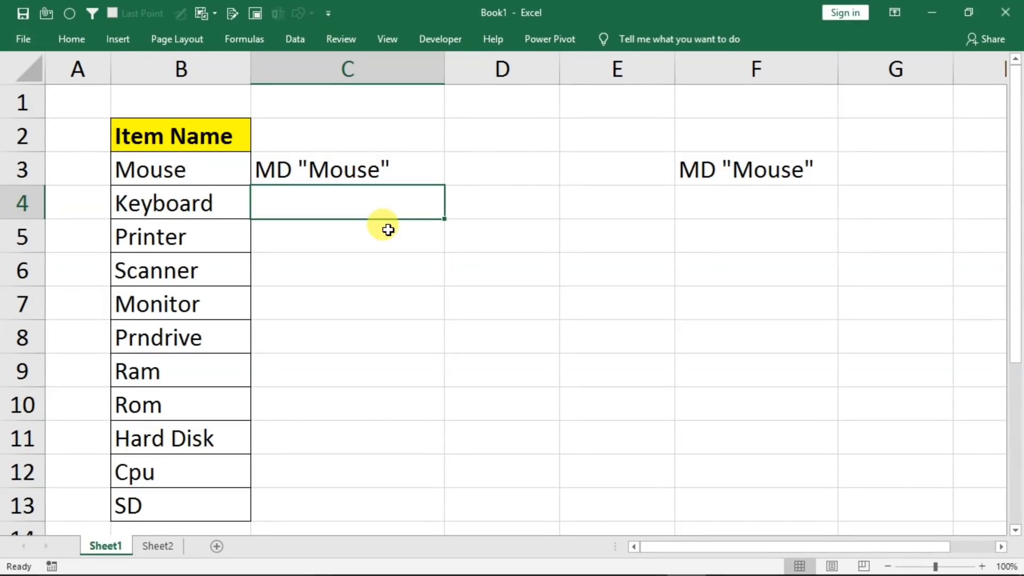
key(ctrl+e)
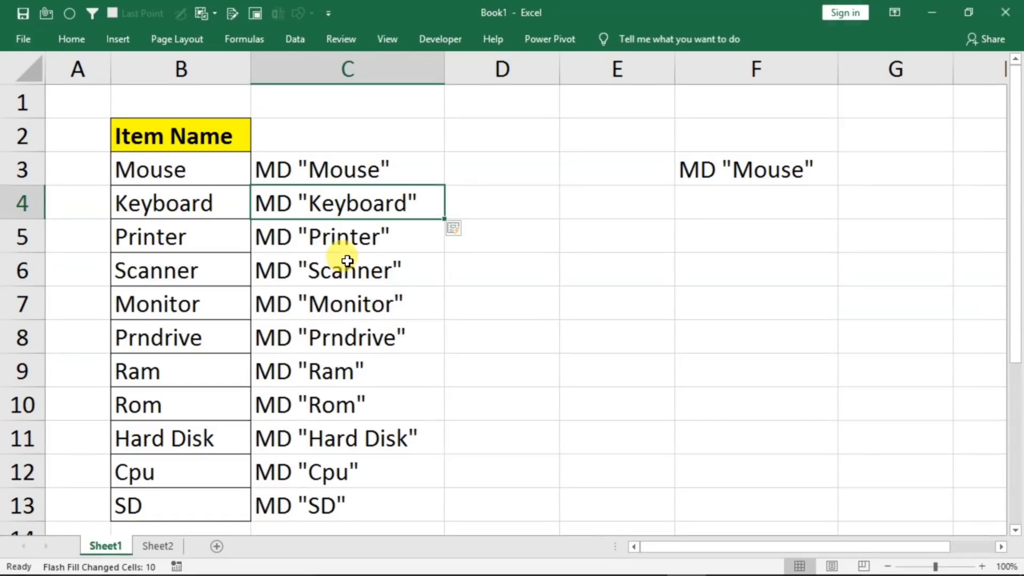
Copy the MD commands in C3:C13 and paste them into a new Notepad document.
drag(314, 169, 293, 493)
key(ctrl+c)
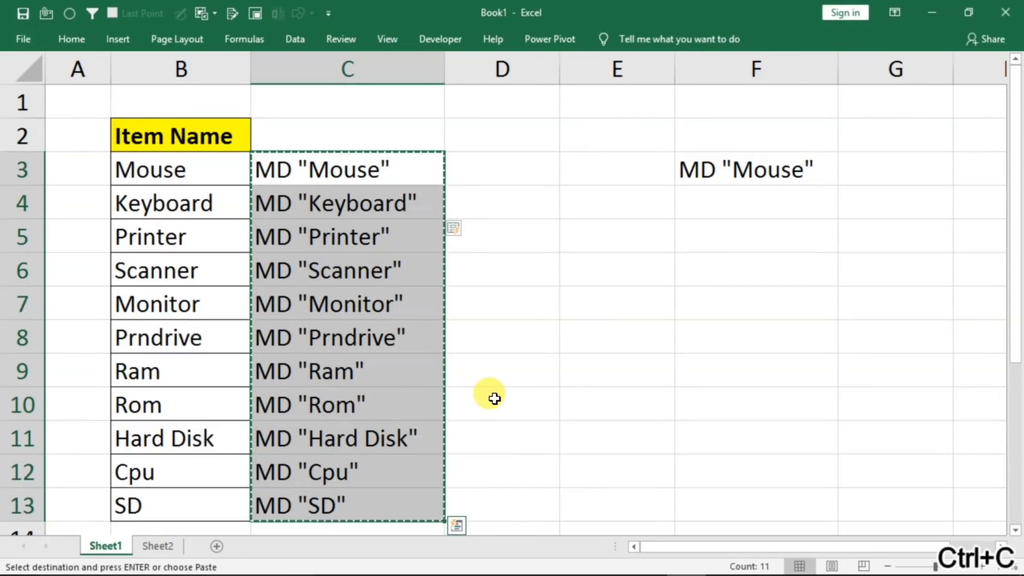
key(super+r)
text(no)
key(Down)
key(Return)
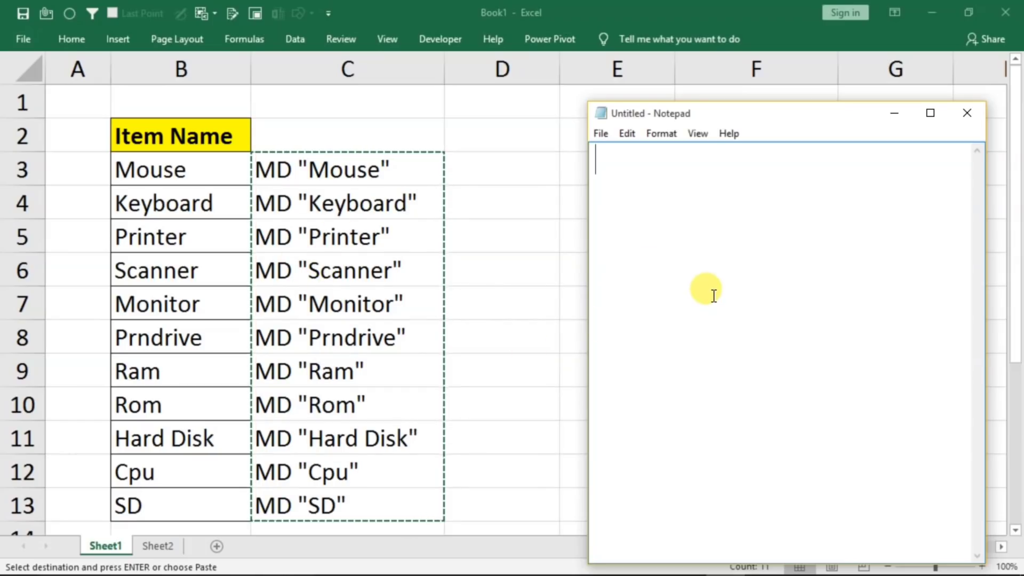
key(ctrl+v)
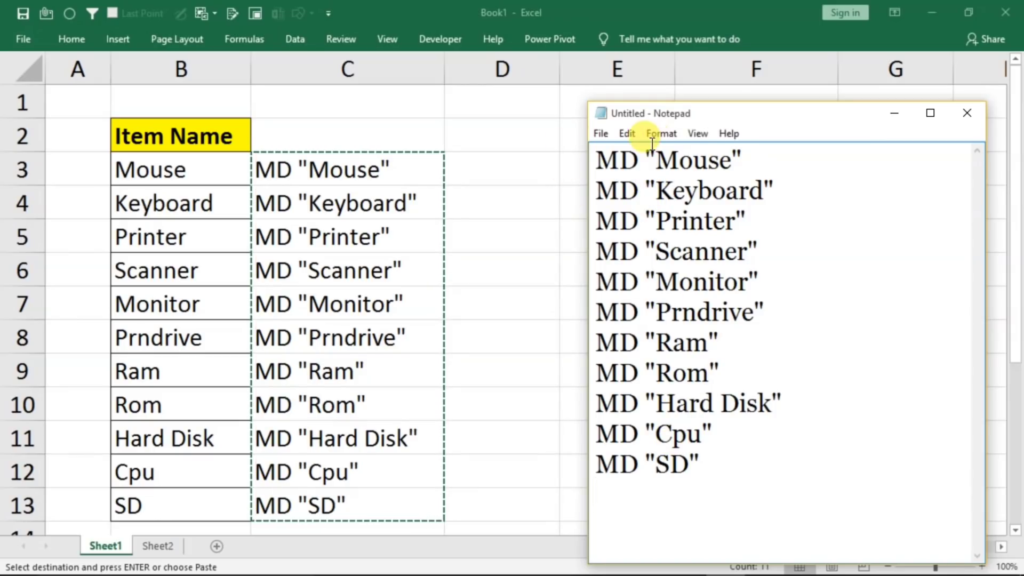
Save the Notepad document as abc.cmd in the Fun With Excel folder on the Desktop and close Notepad.
drag(701, 115, 524, 94)
click(426, 116)
click(459, 190)
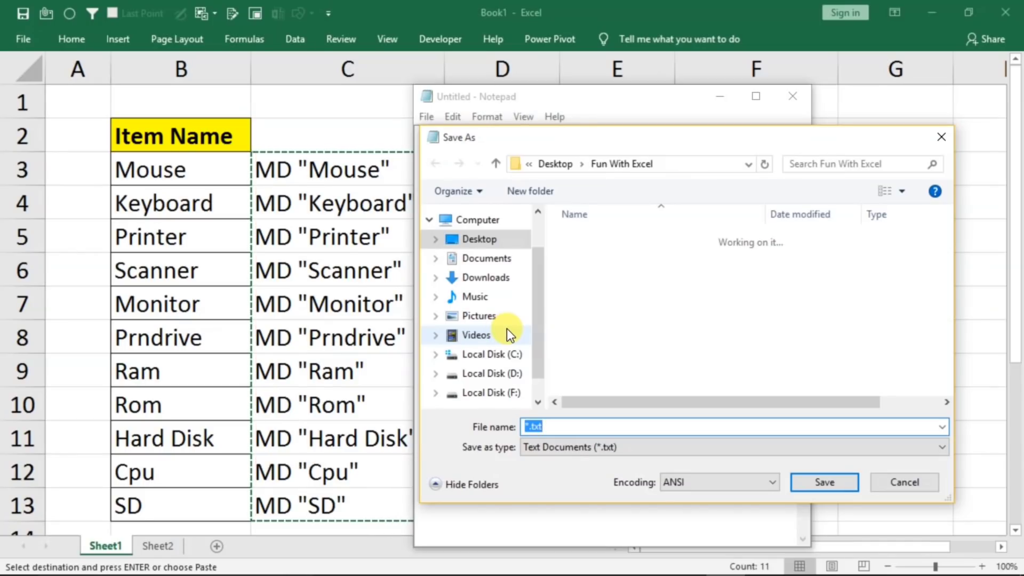
click(480, 244)
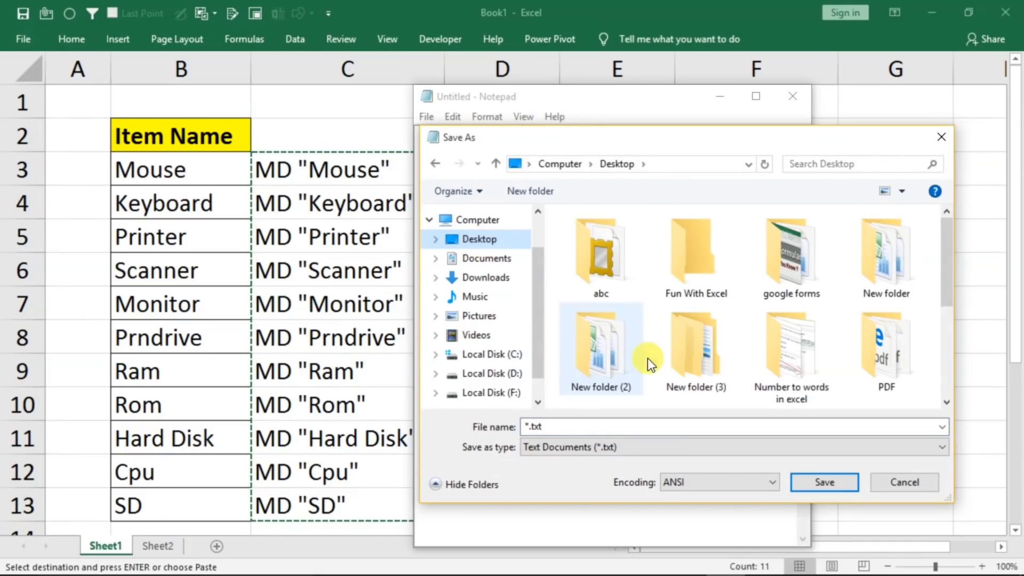
click(690, 260)
double_click(690, 260)
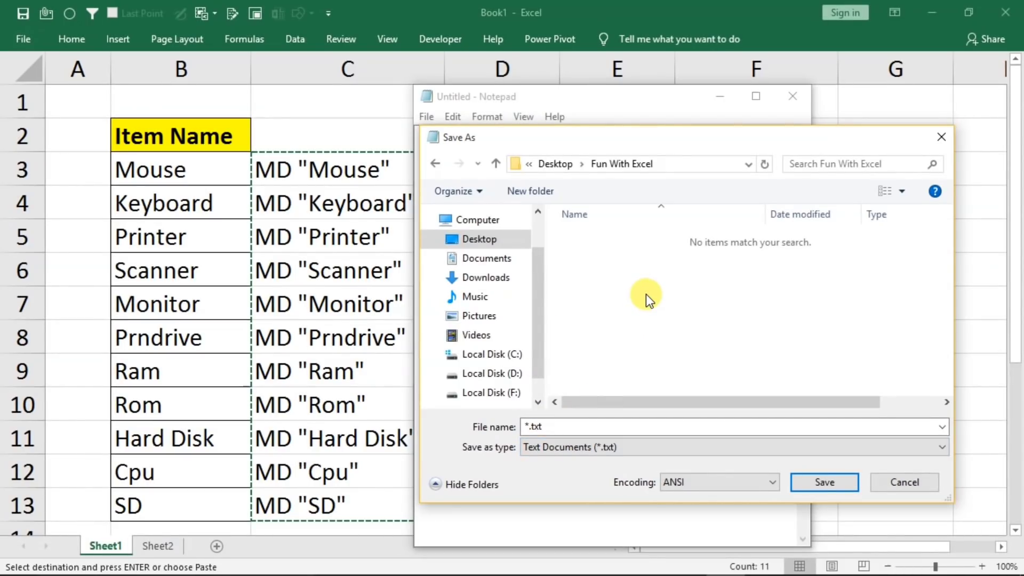
click(569, 420)
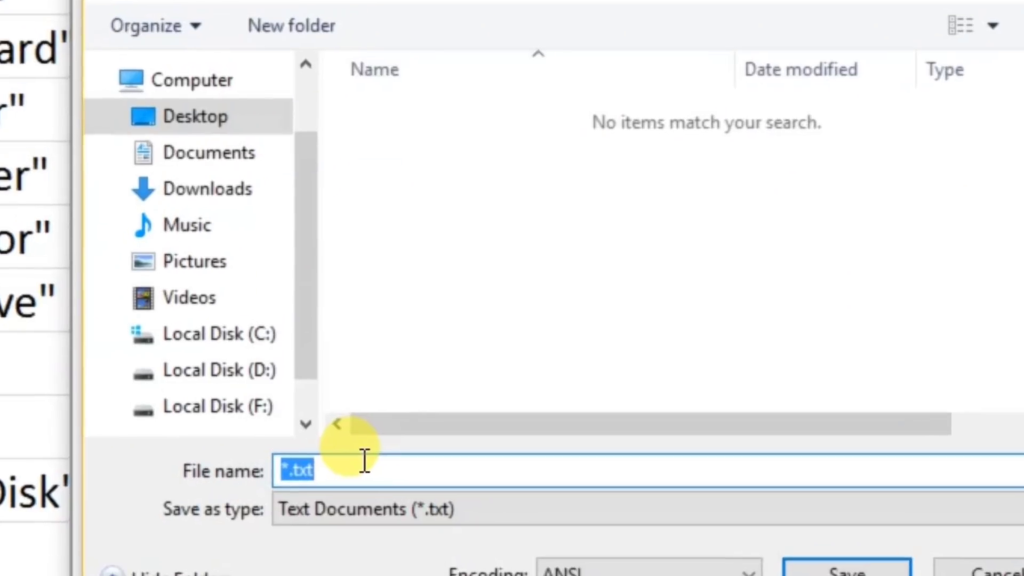
text(abc.cm)
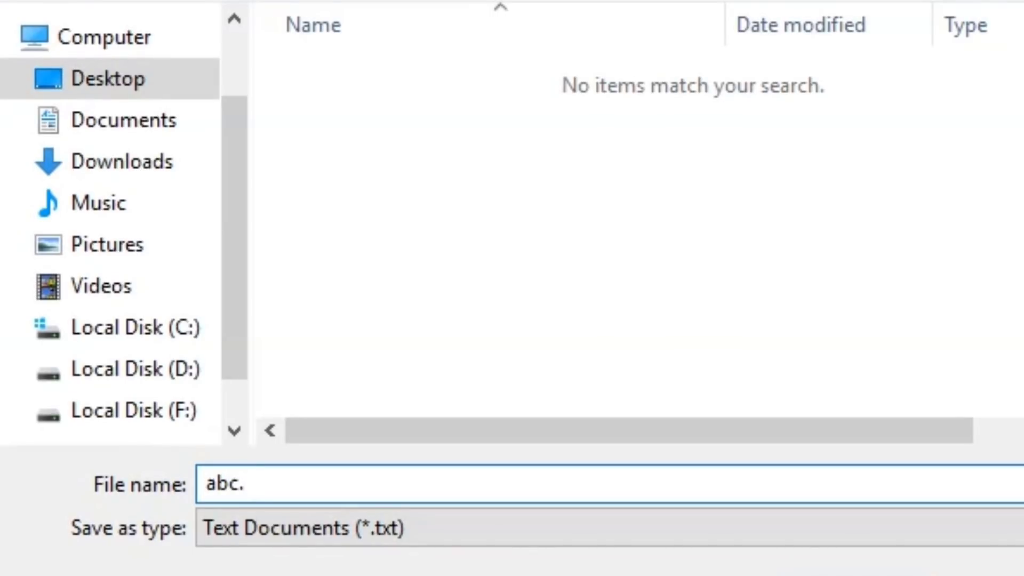
text(d)
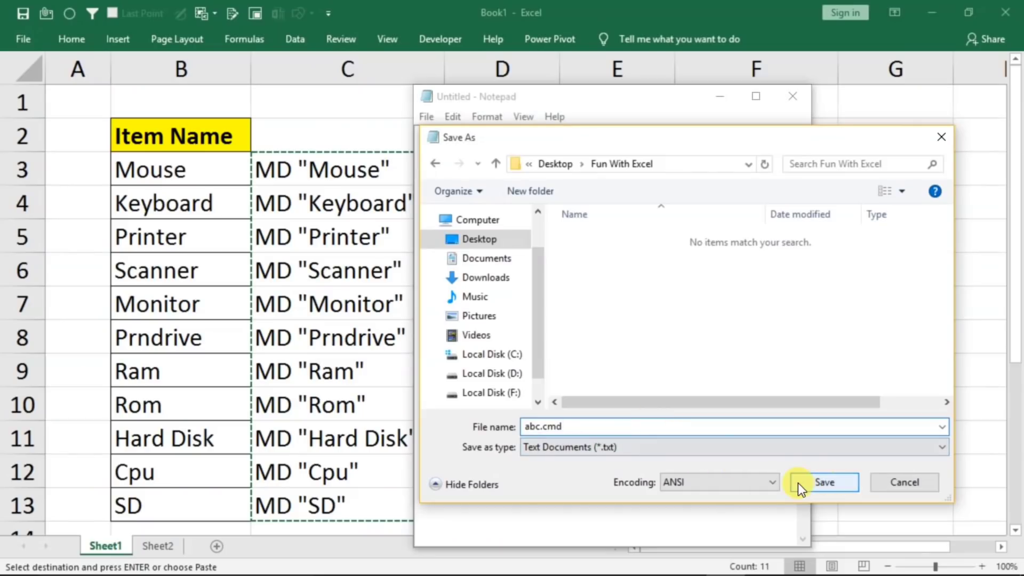
click(839, 575)
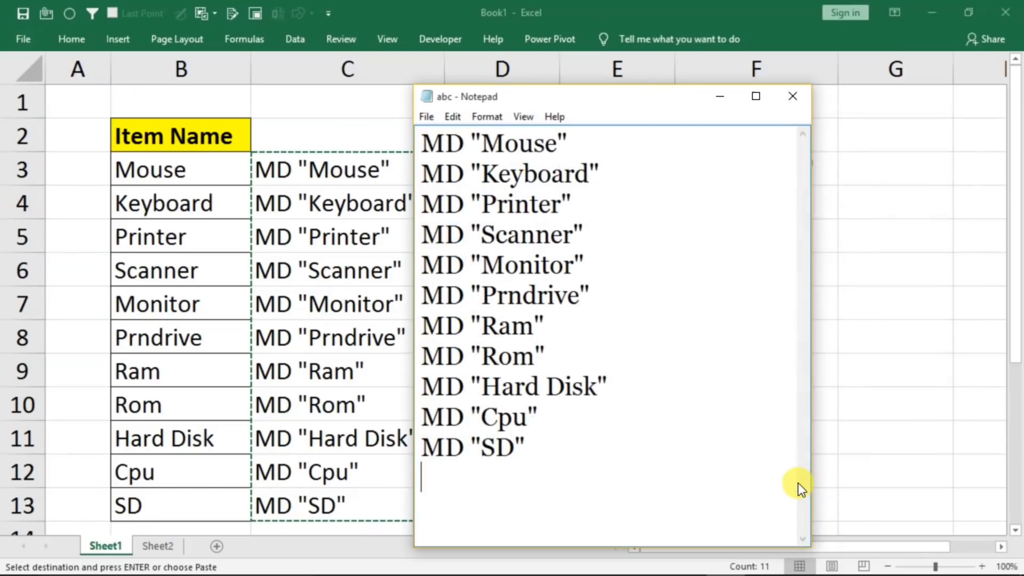
click(790, 105)
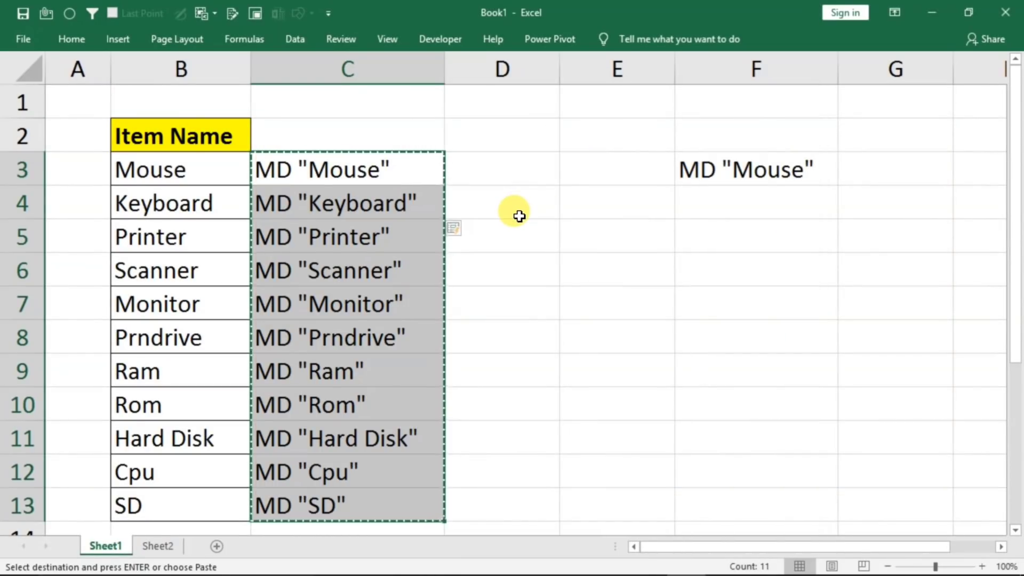
Open the Desktop's Fun With Excel folder in File Explorer and run the abc command file.
key(super+e)
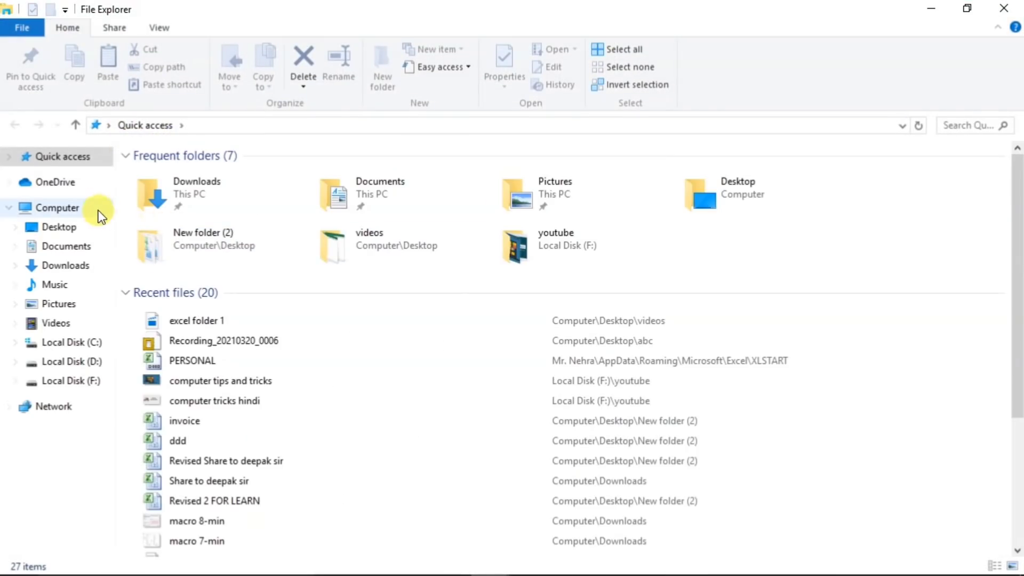
click(56, 208)
click(59, 228)
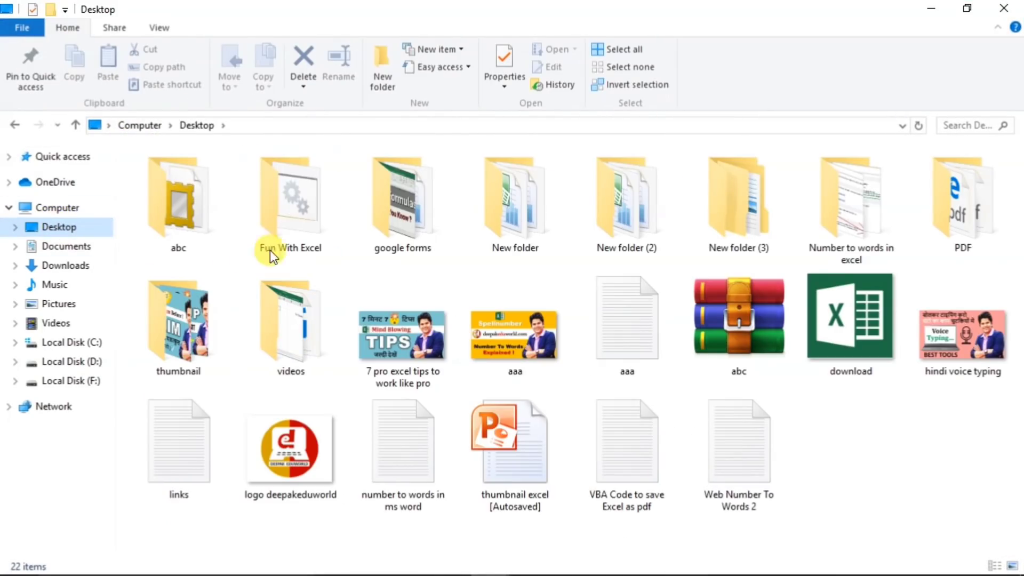
double_click(298, 203)
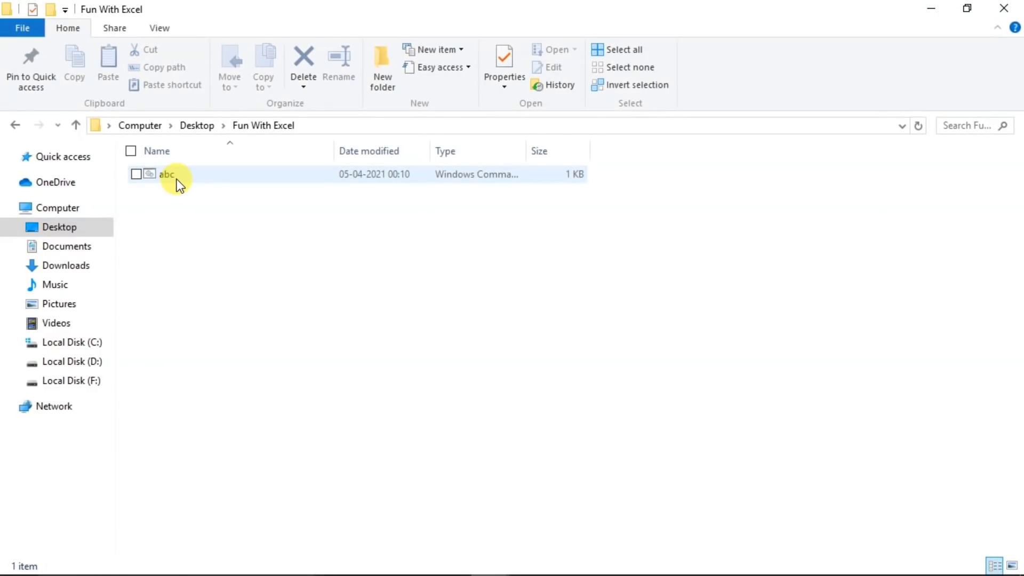
click(174, 178)
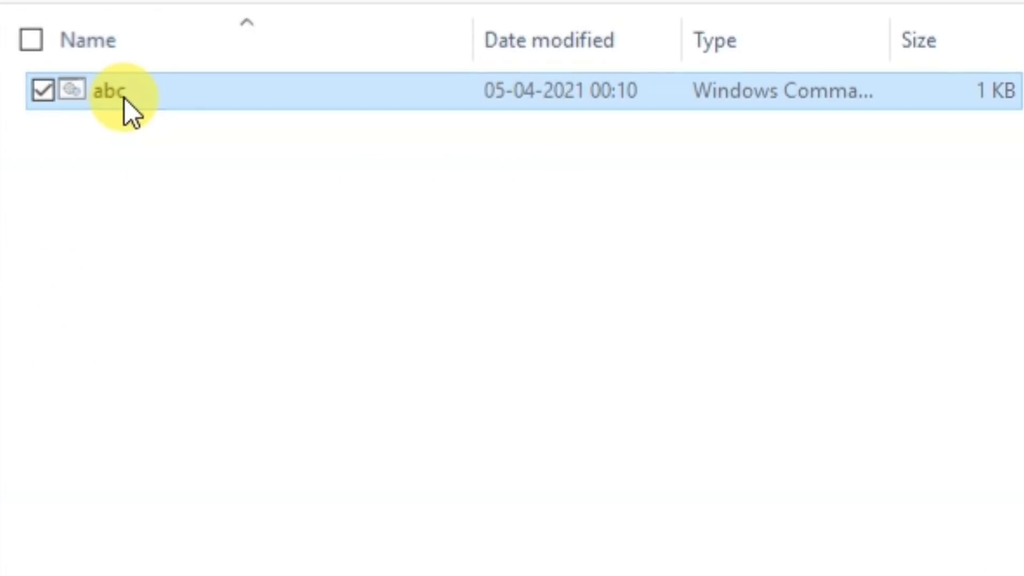
double_click(125, 98)
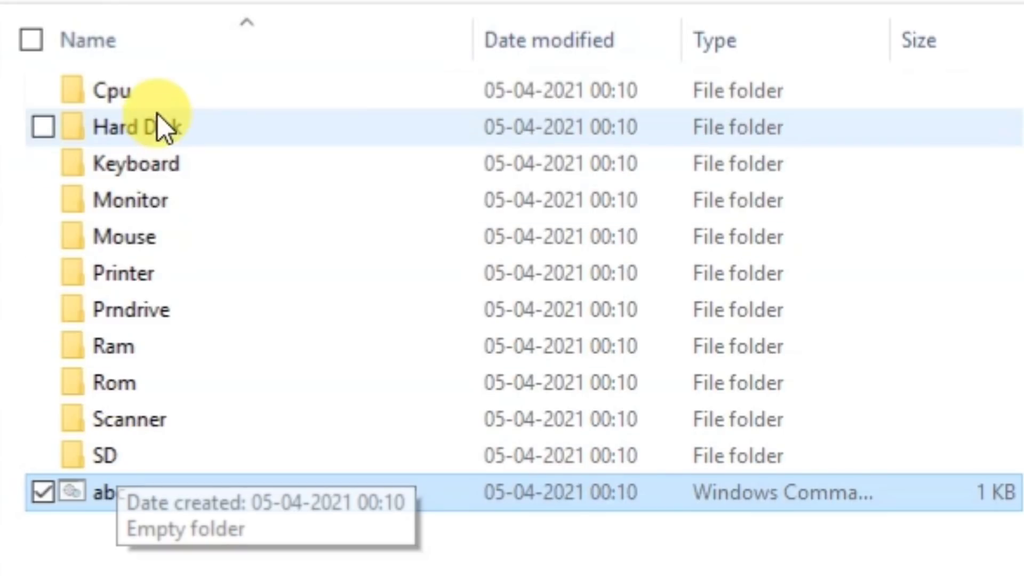
Check the contents of the Hard Disk and Printer folders, returning to the Fun With Excel folder each time.
double_click(131, 130)
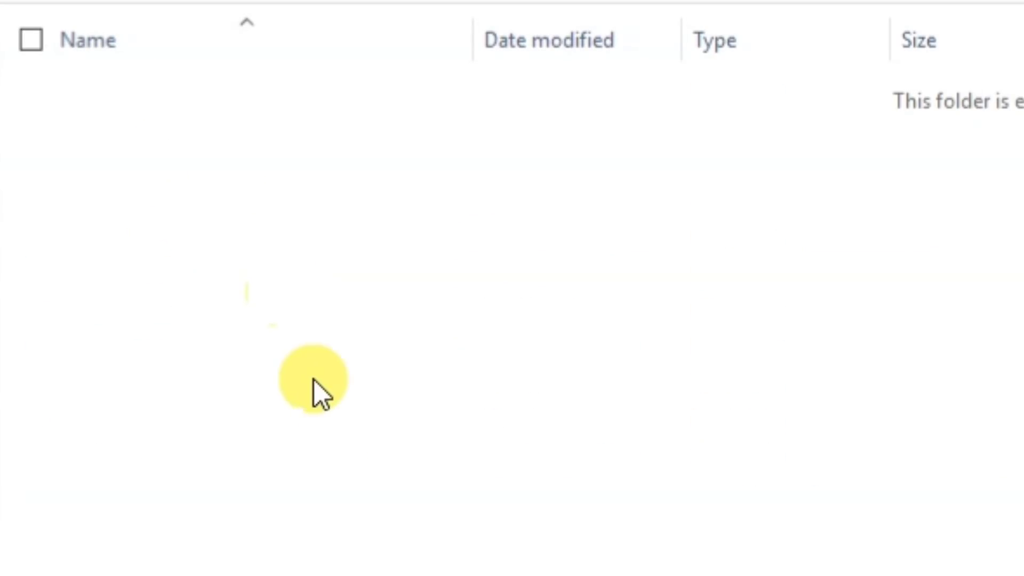
key(BackSpace)
double_click(180, 276)
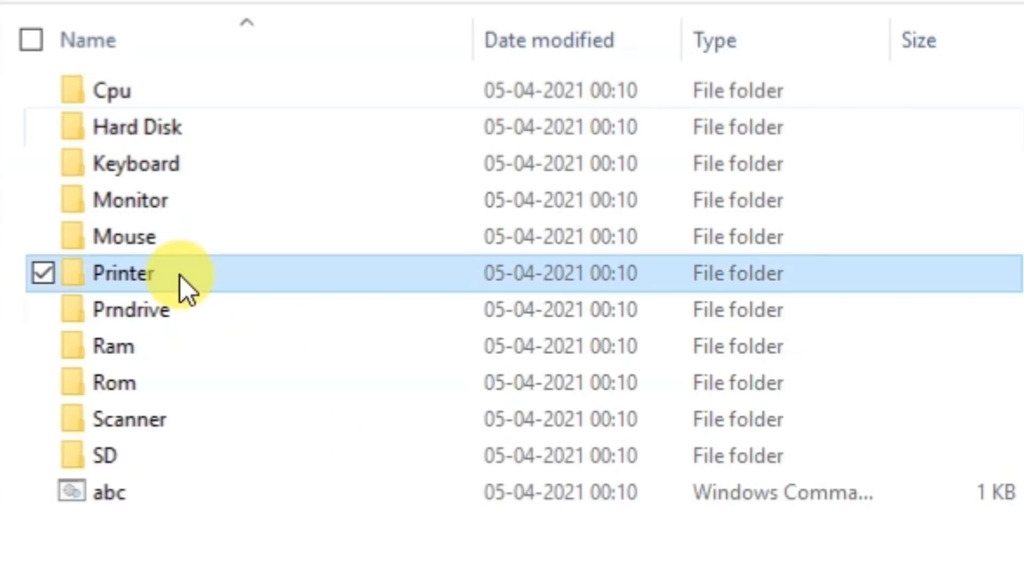
key(BackSpace)
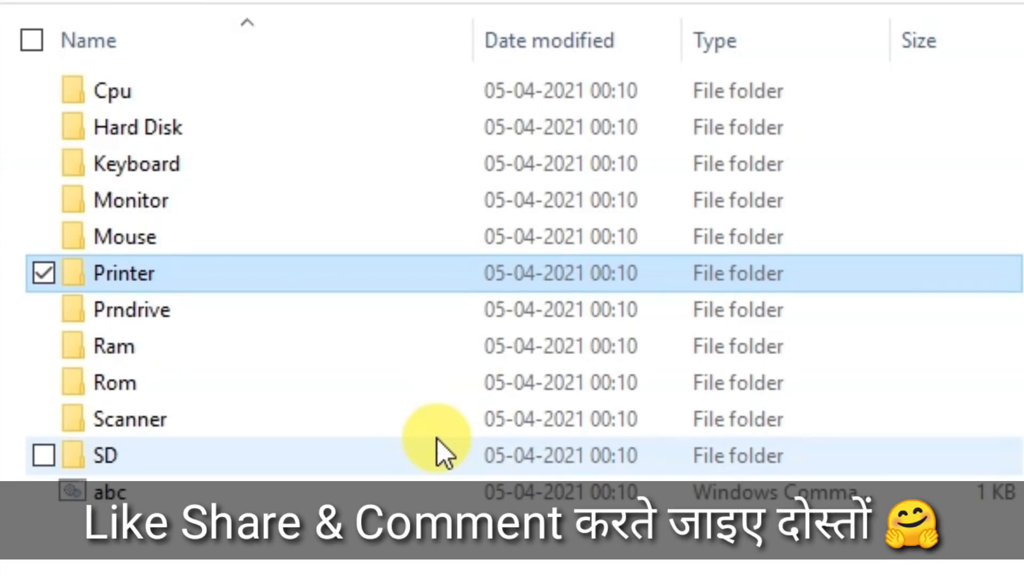